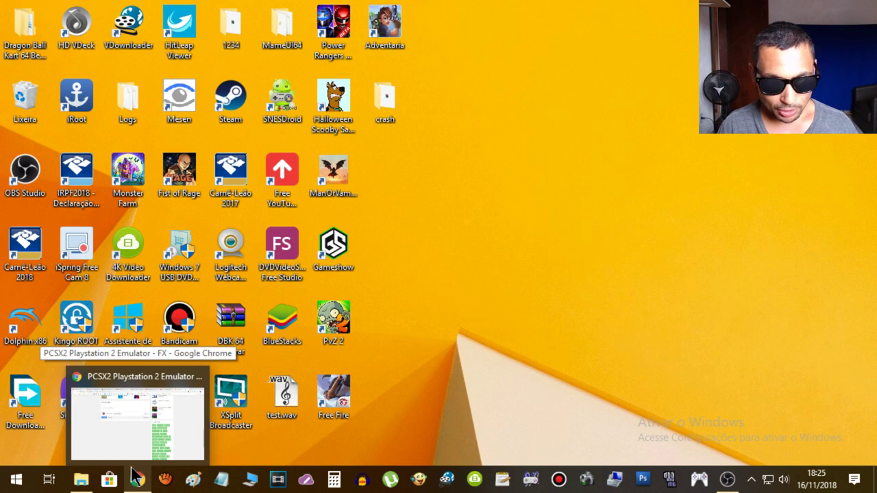
Launch pcsx2-r5875.exe from the games\PS2 folder on drive D.
mouse_move(132, 442)
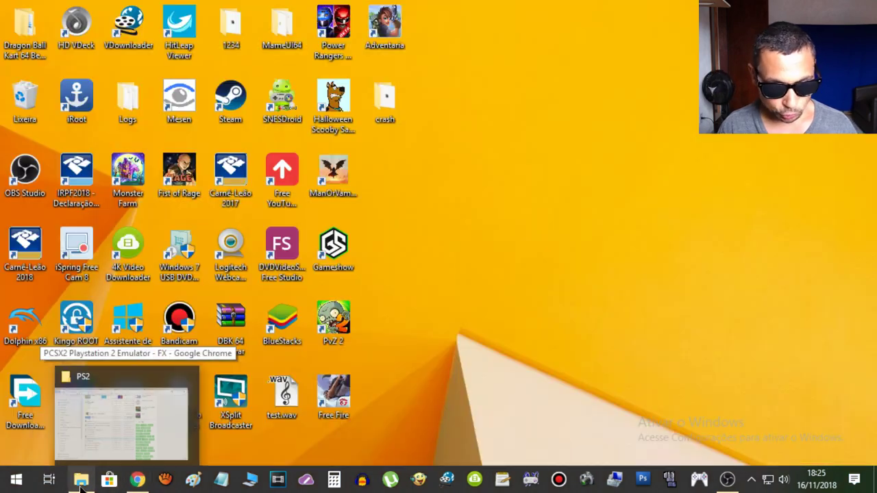
left_click(76, 418)
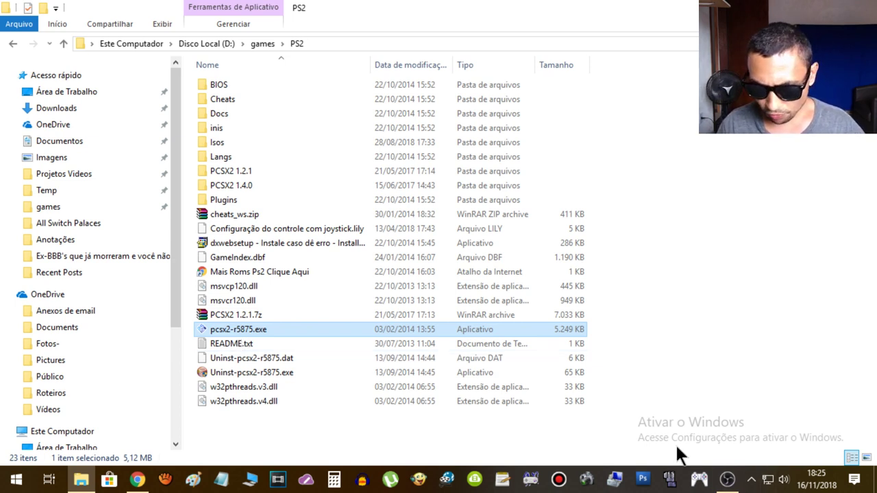
left_click(239, 329)
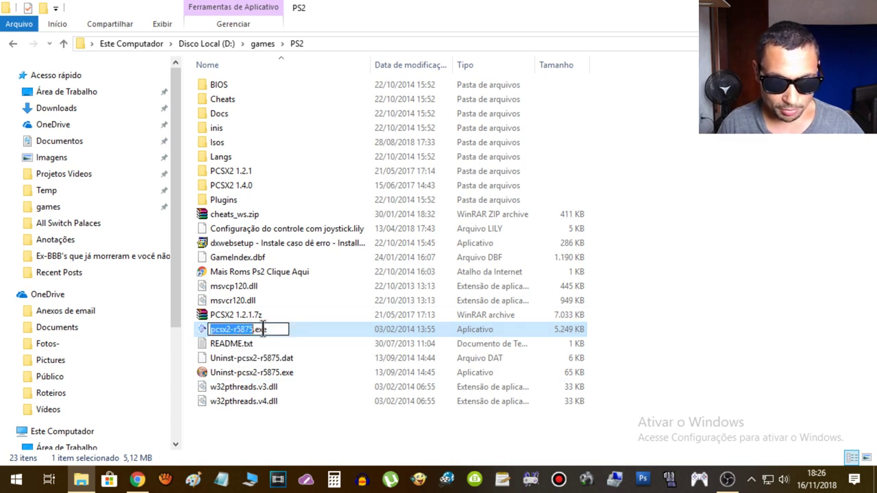
double_click(296, 328)
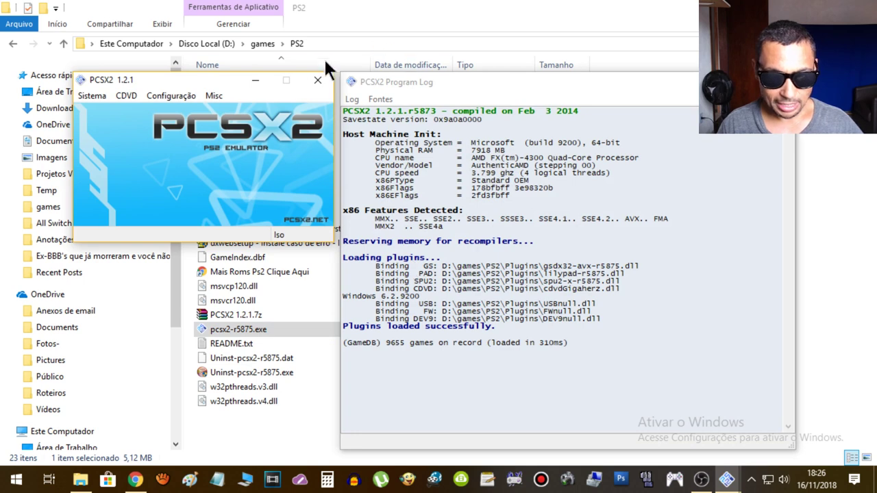
Close the PCSX2 Program Log window and reposition the emulator's main window over the file list.
left_click_drag(217, 81, 214, 45)
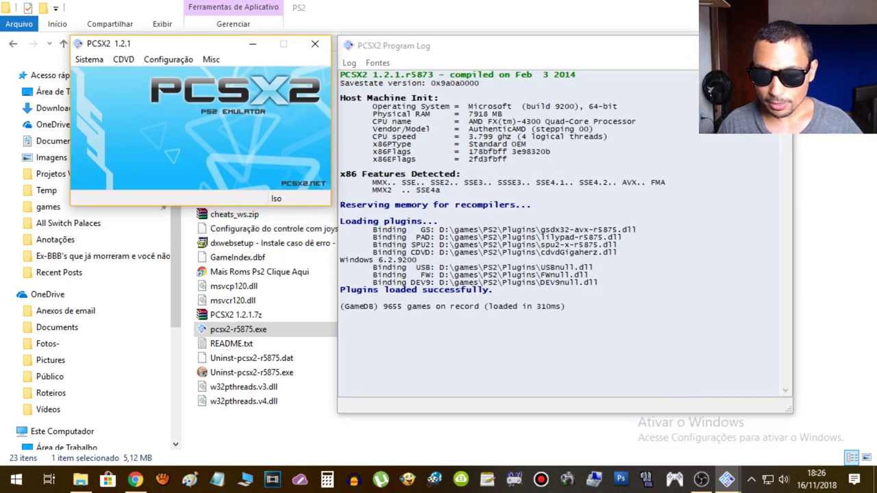
left_click(777, 45)
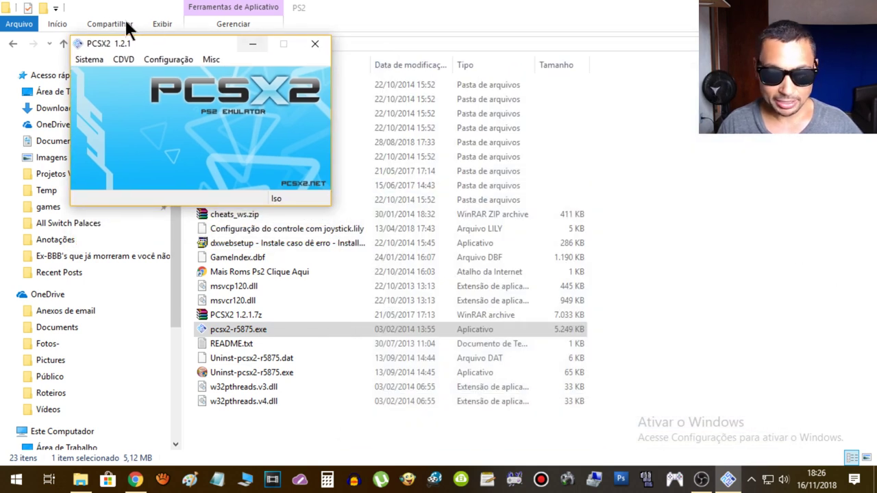
left_click_drag(180, 44, 442, 66)
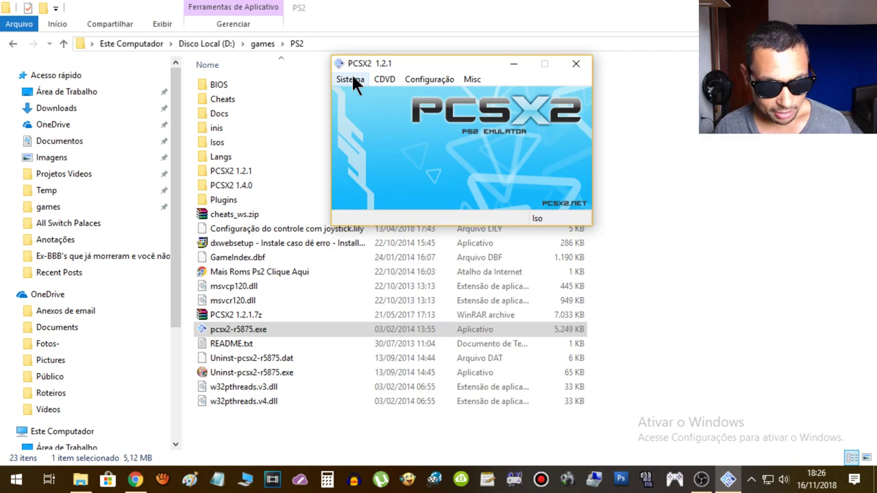
Switch to Chrome and review the PCSX2 Playstation 2 Emulator page, including its table of downloadable versions.
left_click(137, 480)
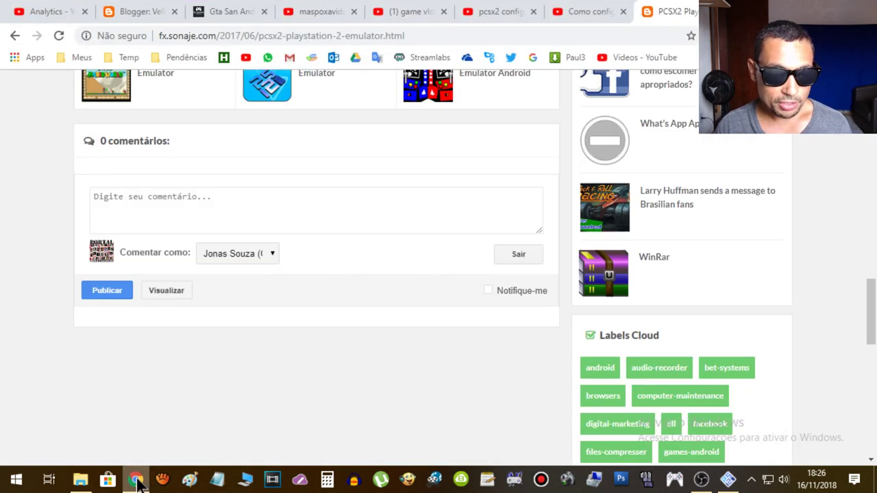
scroll(252, 304, "up", 9)
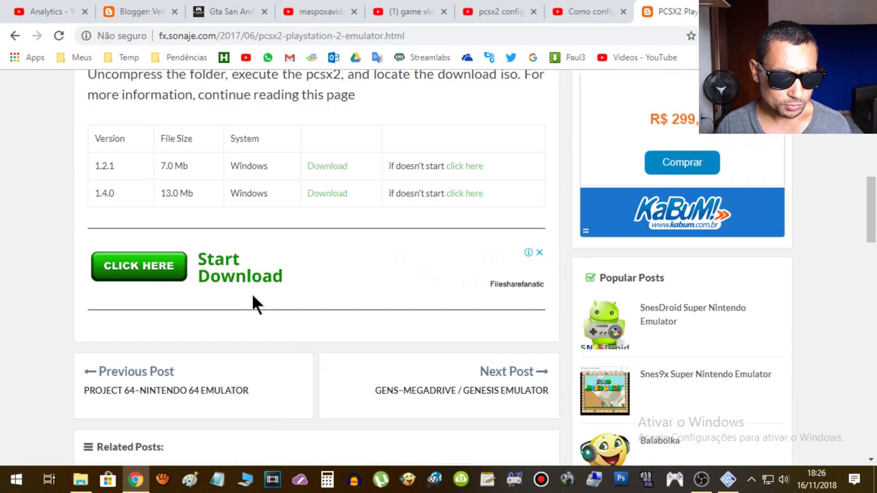
scroll(252, 303, "up", 3)
scroll(252, 303, "down", 2)
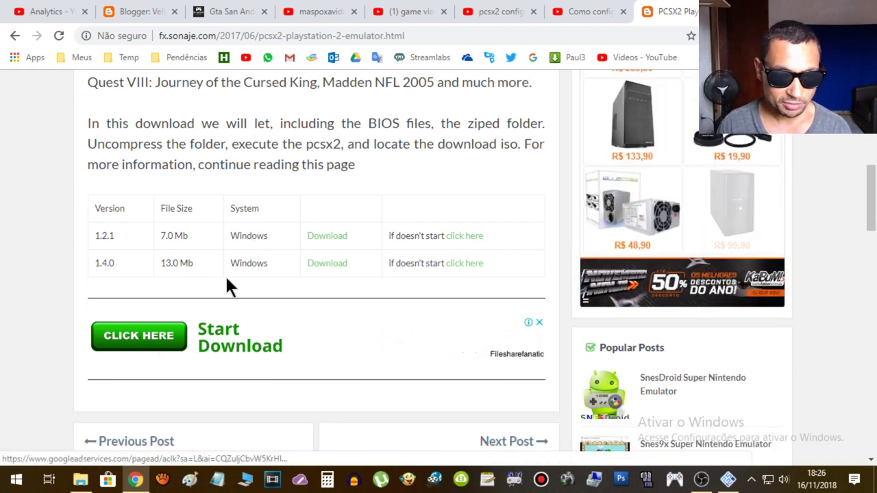
scroll(265, 237, "up", 6)
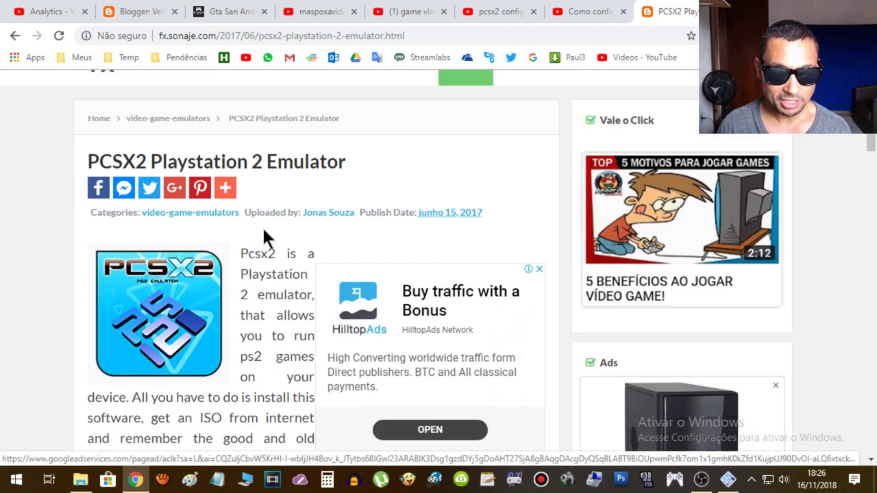
scroll(262, 226, "down", 2)
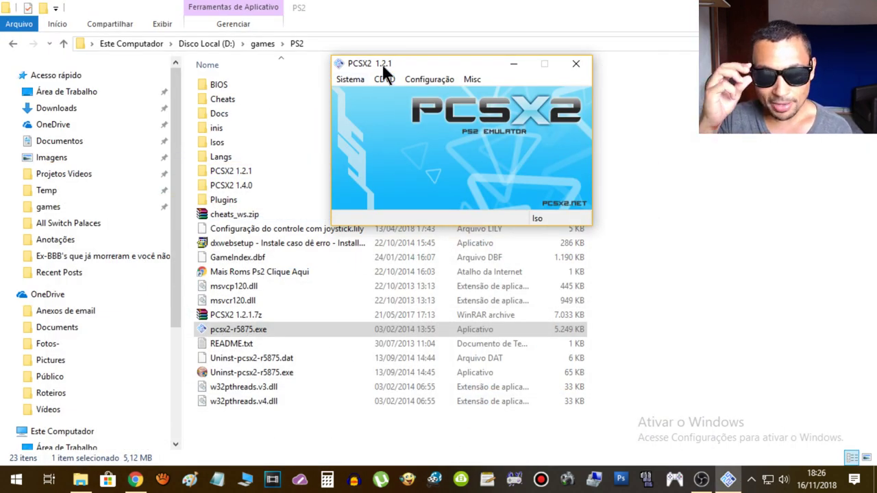
In PCSX2, open the LilyPad controller plug-in settings and move the dialog fully into view.
left_click(429, 80)
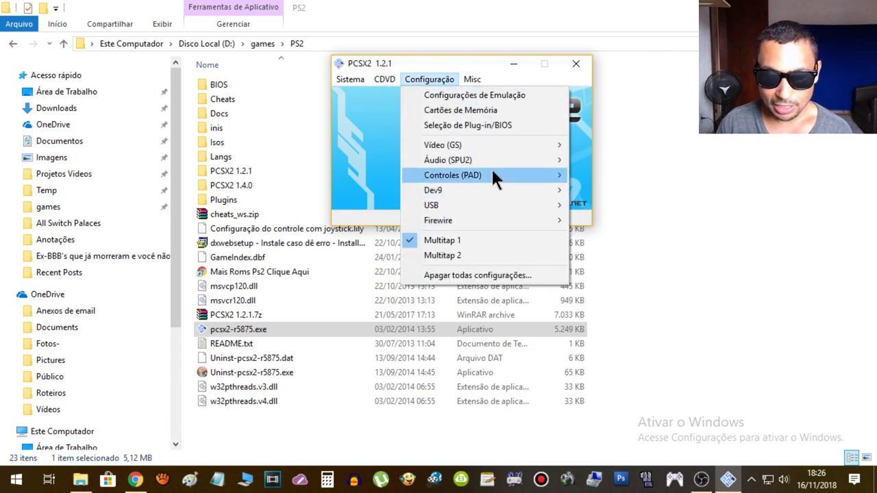
mouse_move(459, 175)
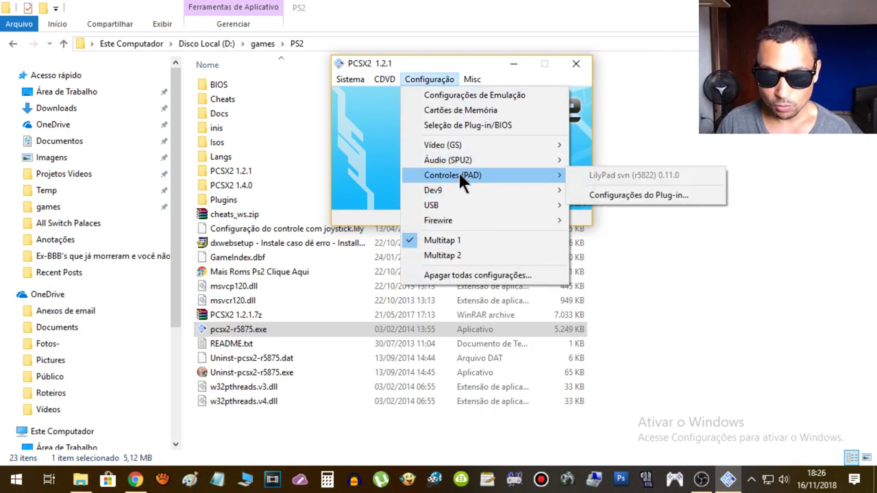
left_click(639, 196)
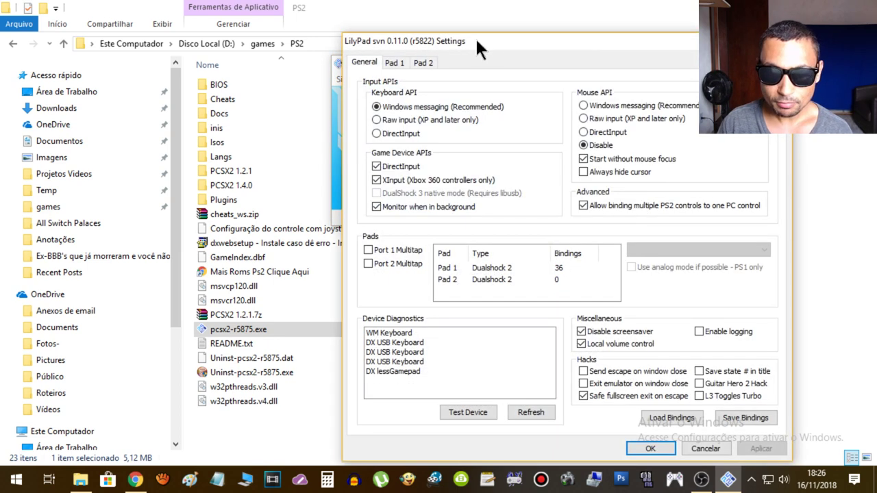
left_click_drag(477, 40, 370, 29)
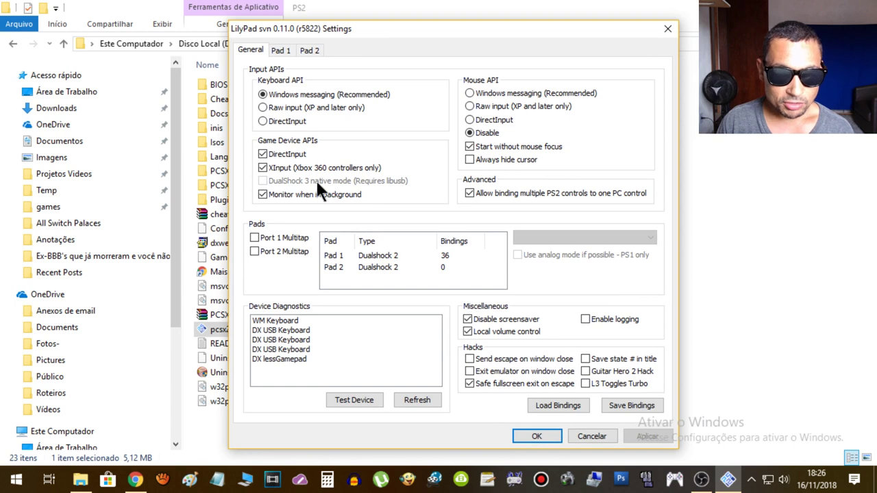
Check the bindings of both pads and clear all existing bindings from Pad 1.
left_click(280, 51)
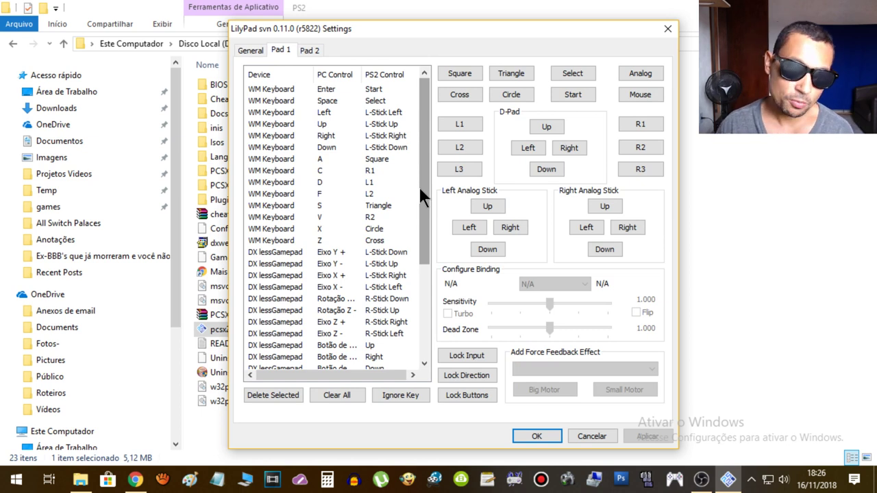
left_click(312, 50)
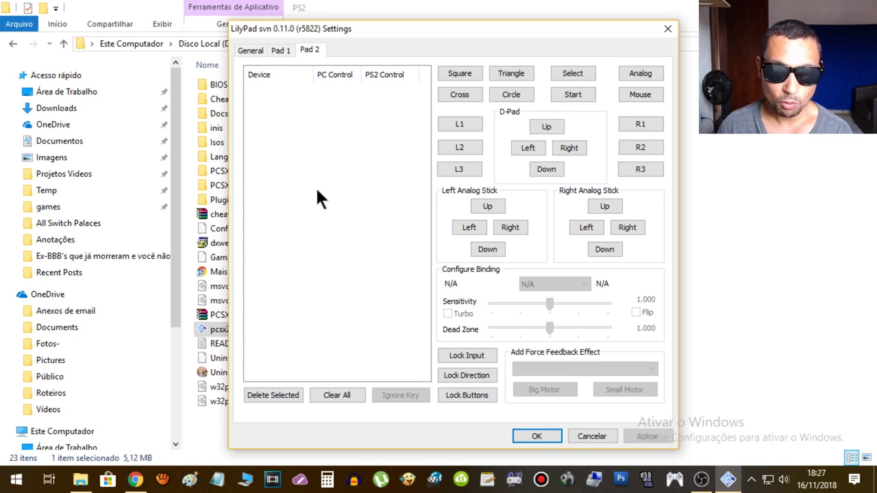
left_click(279, 51)
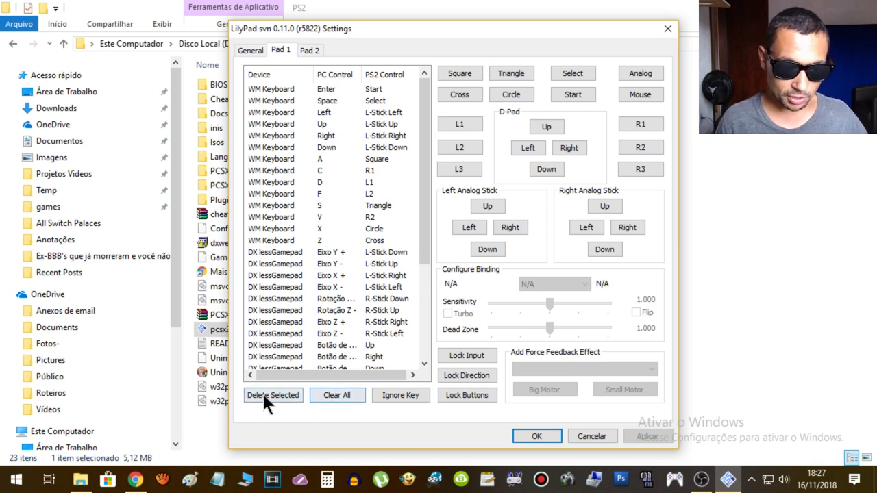
left_click(349, 394)
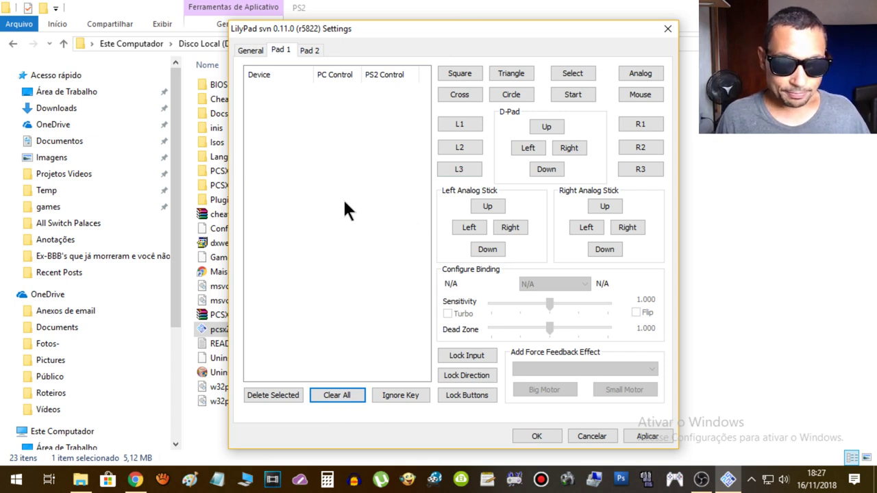
left_click(280, 45)
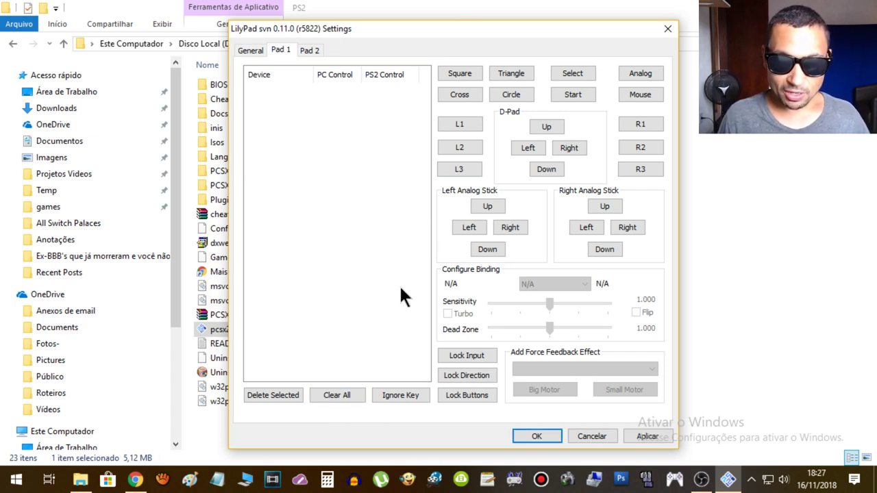
left_click(468, 227)
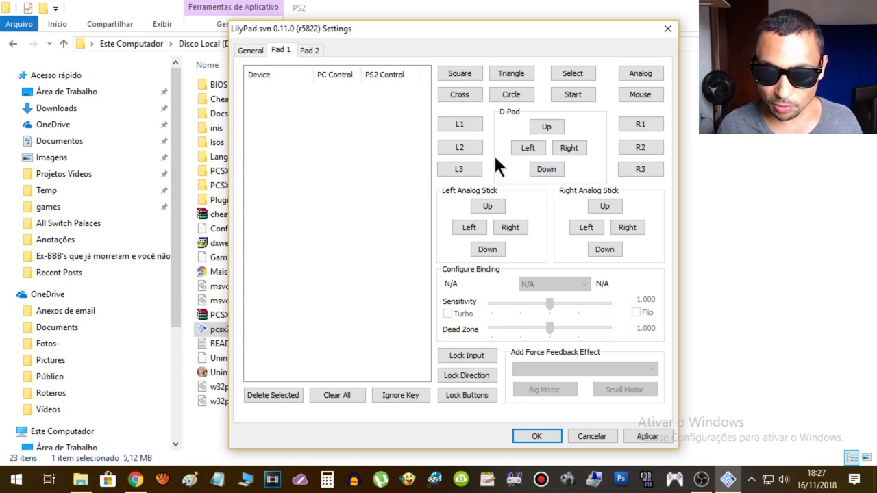
Bind Pad 1's Start to the Enter key and Select to the Space key.
left_click(573, 94)
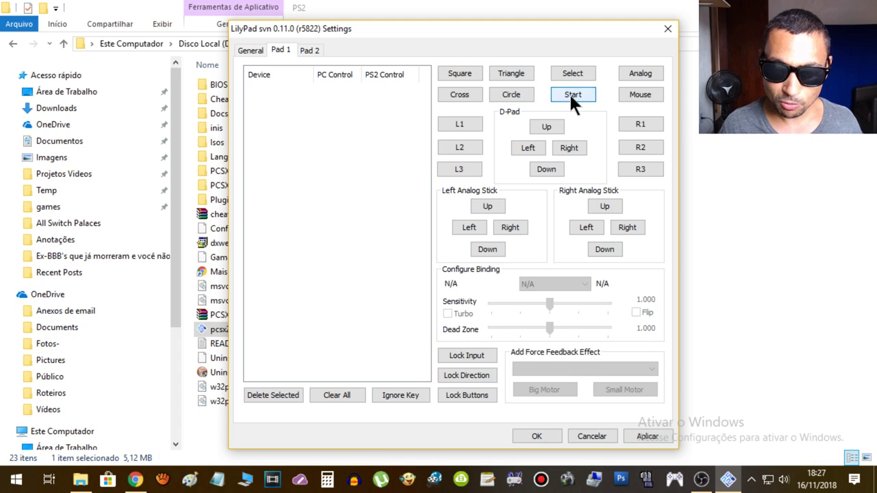
key("Return")
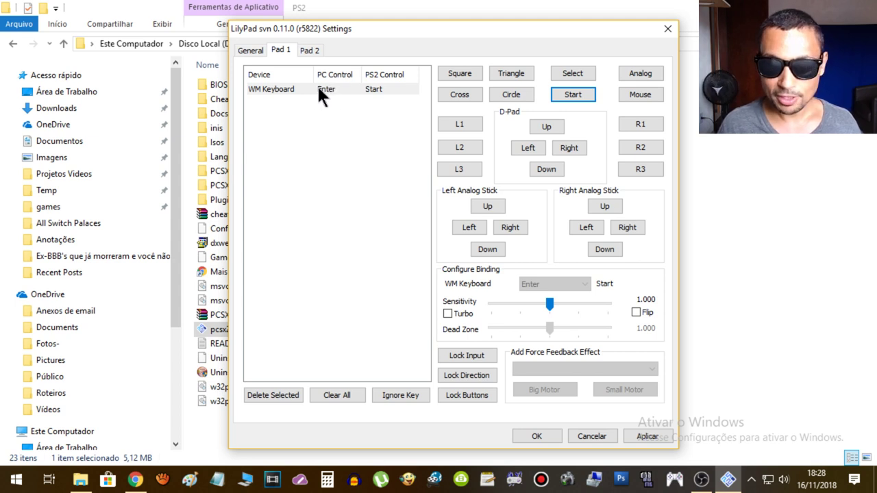
left_click(571, 74)
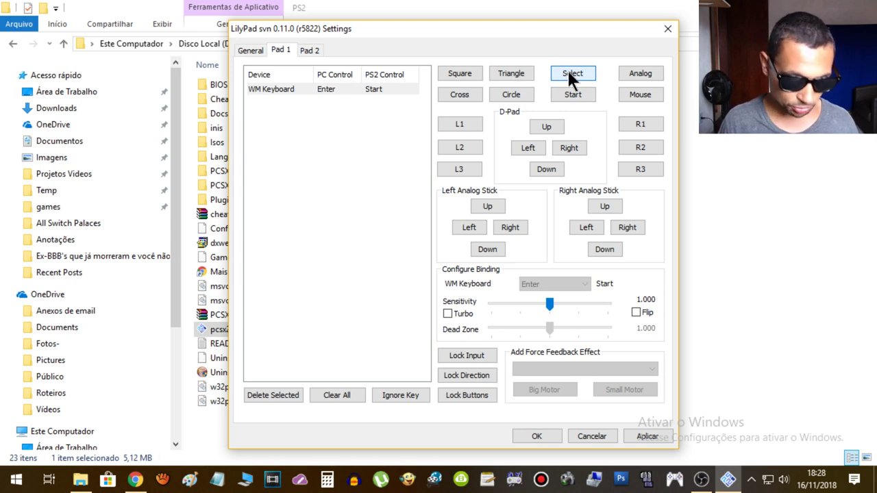
key("space")
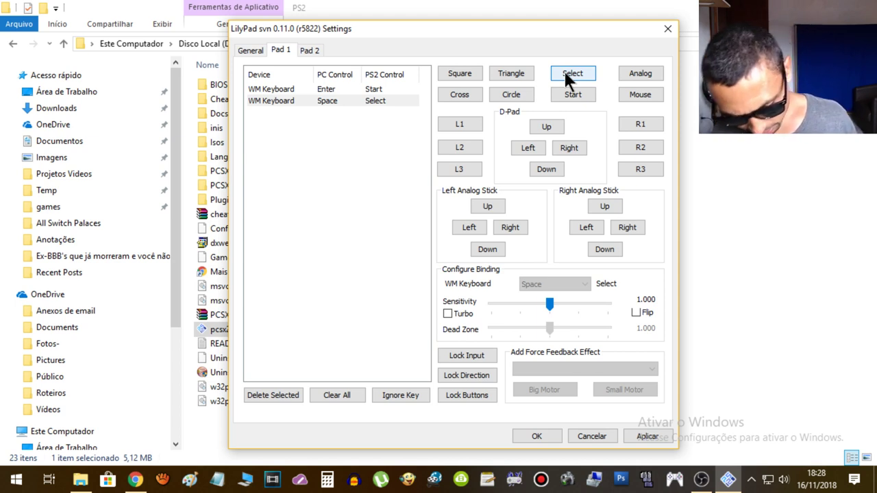
Bind Pad 1's face buttons to the keyboard: Square to A, Cross to Z, Triangle to S and Circle to X.
left_click(469, 72)
key("a")
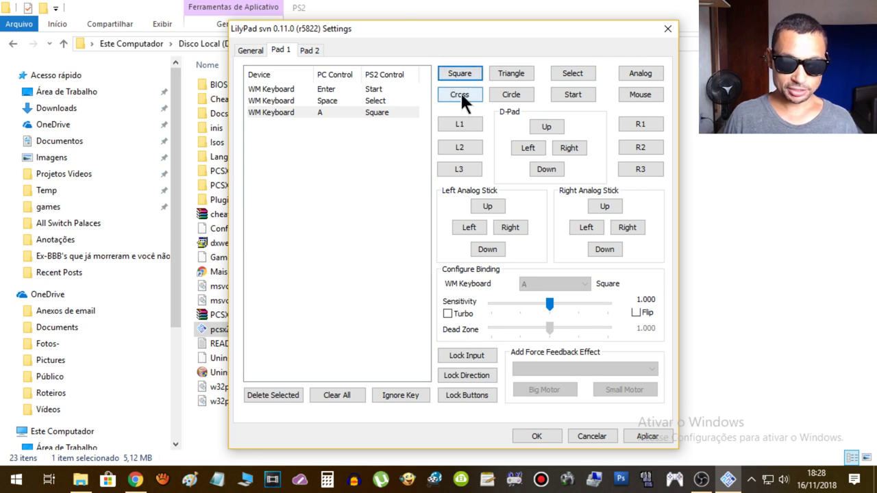
left_click(460, 95)
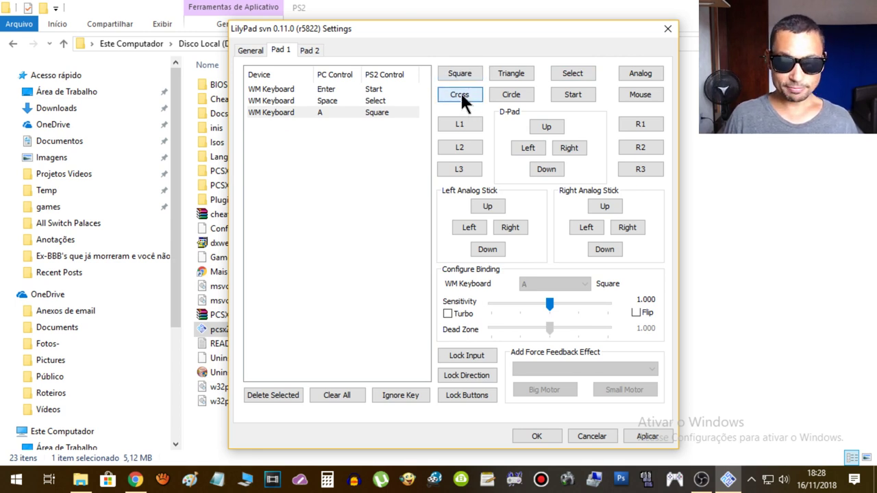
key("z")
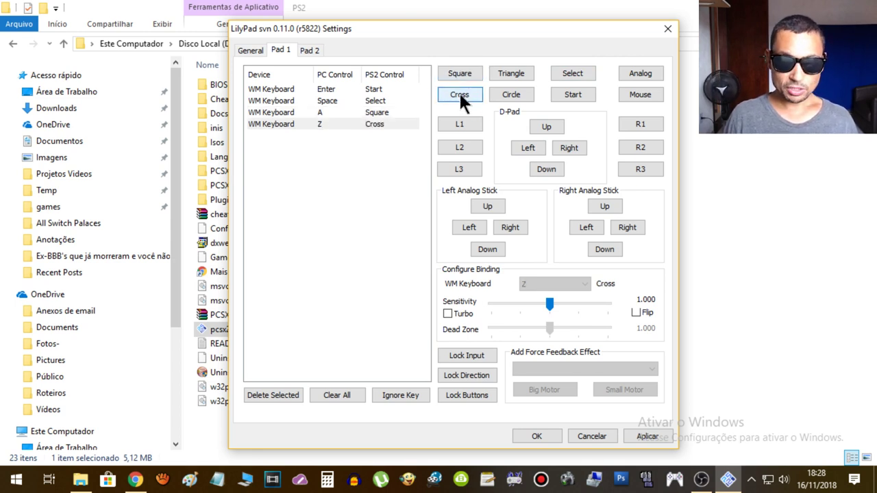
left_click(513, 73)
key("s")
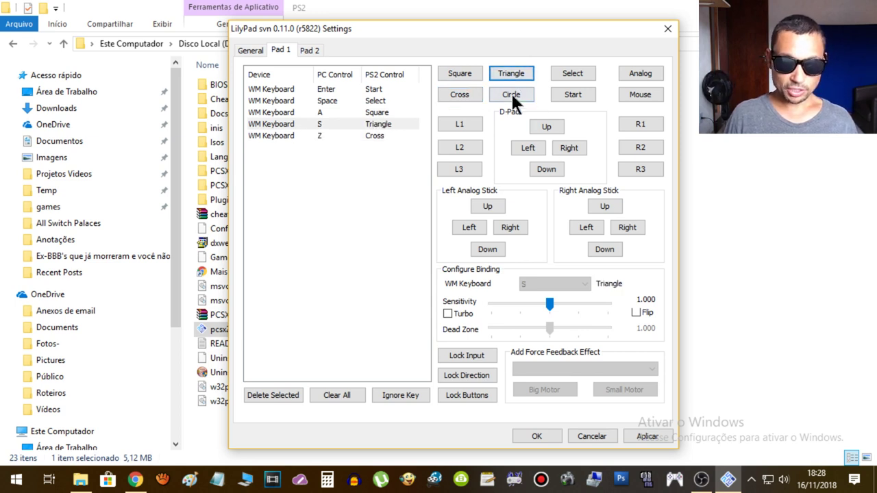
left_click(512, 95)
key("x")
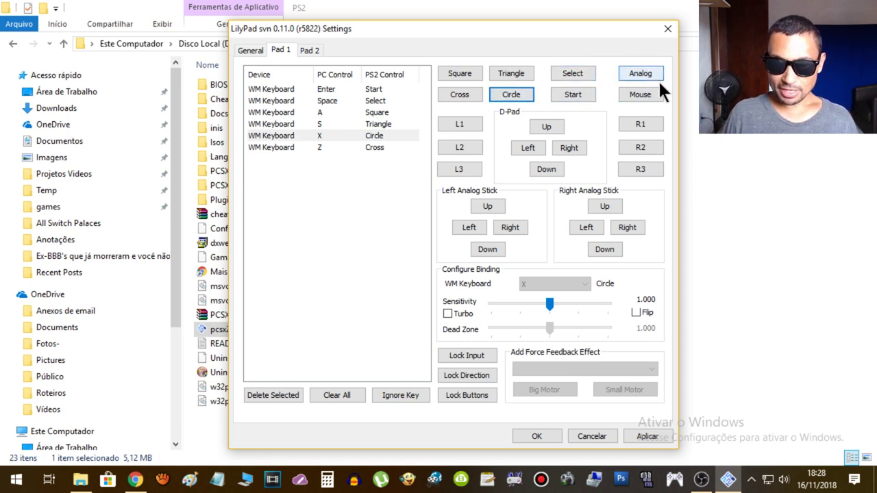
Bind Pad 1's shoulder buttons to the keyboard: L1 to D, L2 to C and R1 to F.
left_click(460, 120)
key("d")
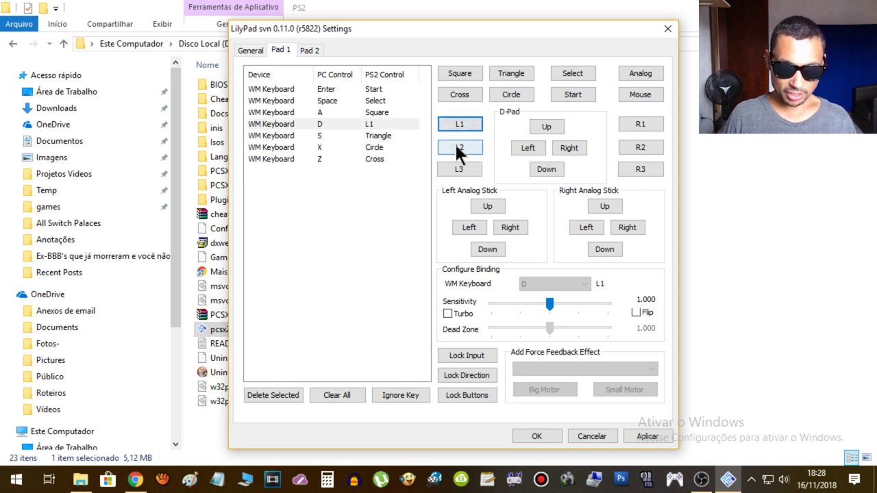
left_click(456, 146)
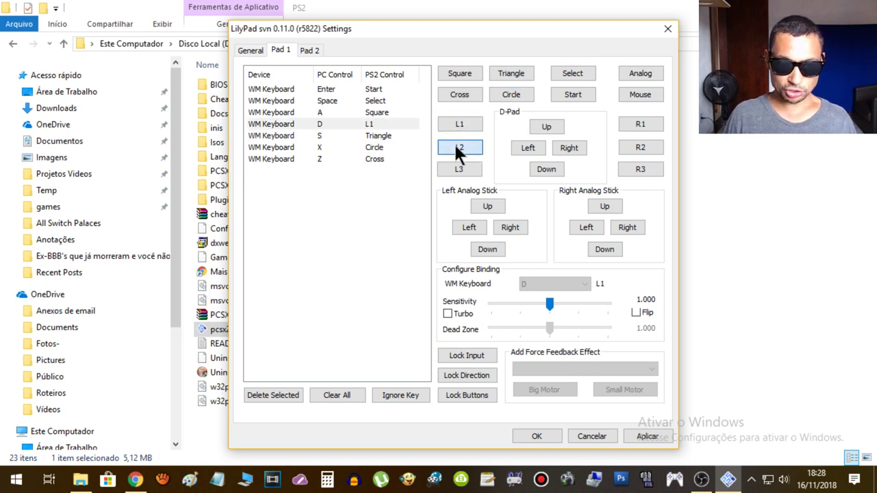
key("c")
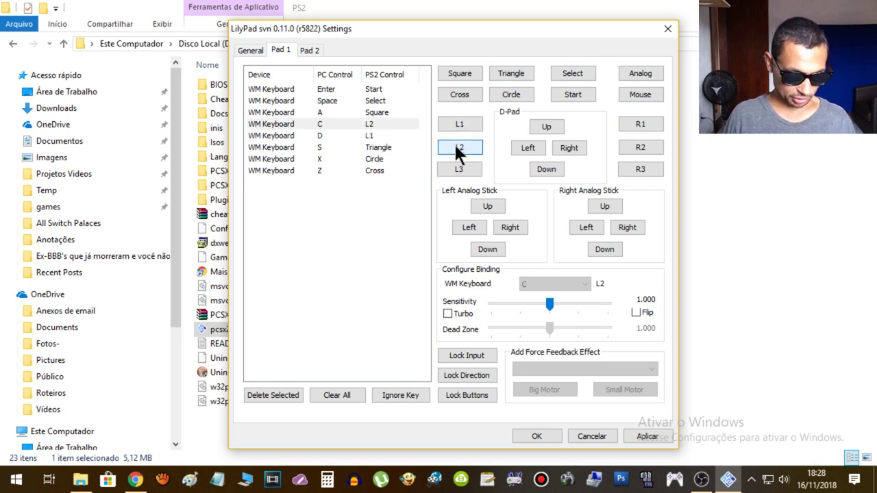
left_click(634, 119)
key("f")
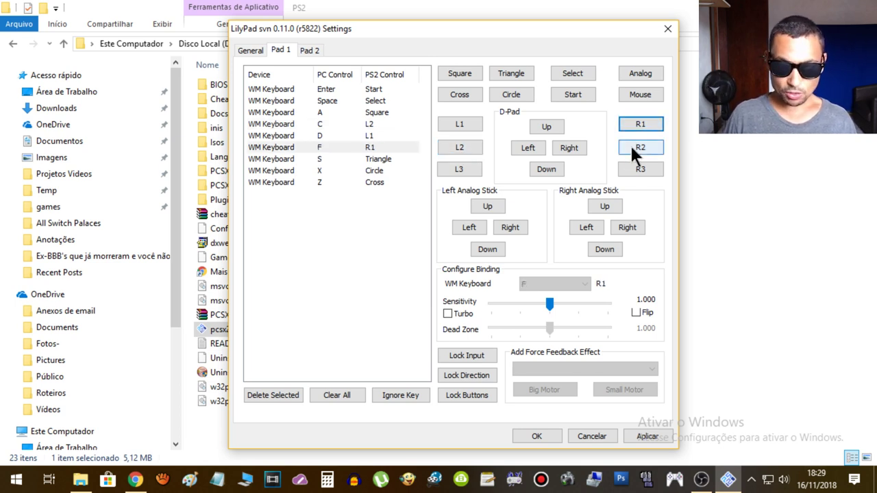
Bind Pad 1's R2 to the V key and the D-pad directions to the matching arrow keys.
left_click(632, 147)
key("v")
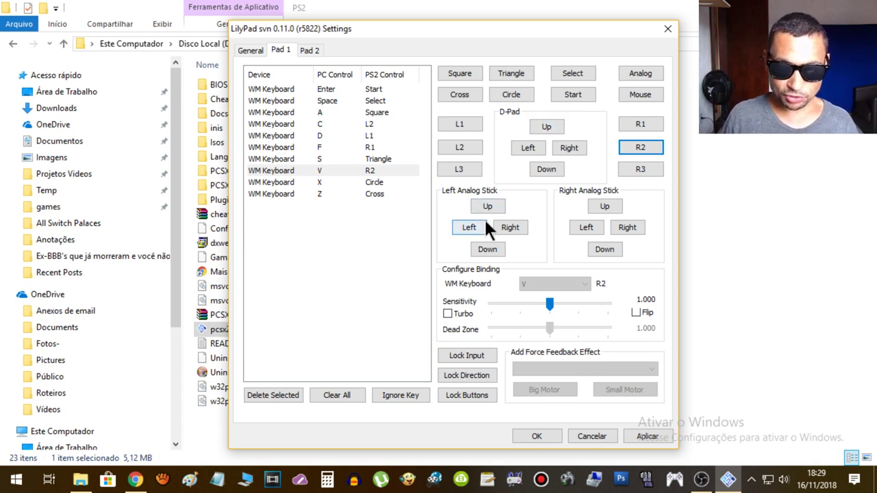
left_click(546, 127)
key("Up")
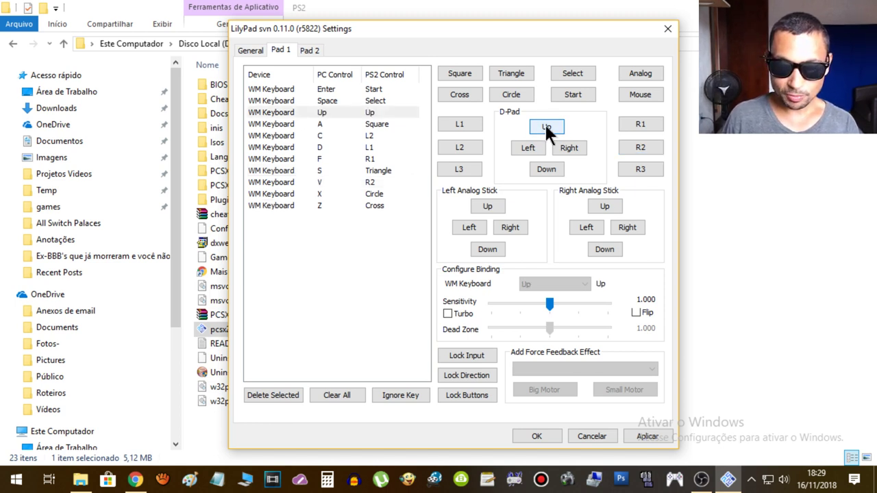
left_click(542, 162)
key("Down")
left_click(533, 148)
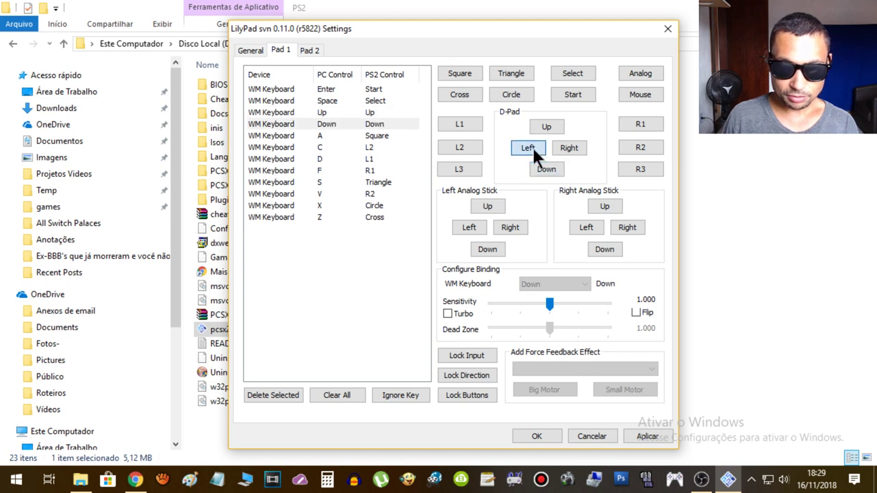
key("Left")
left_click(567, 142)
key("Right")
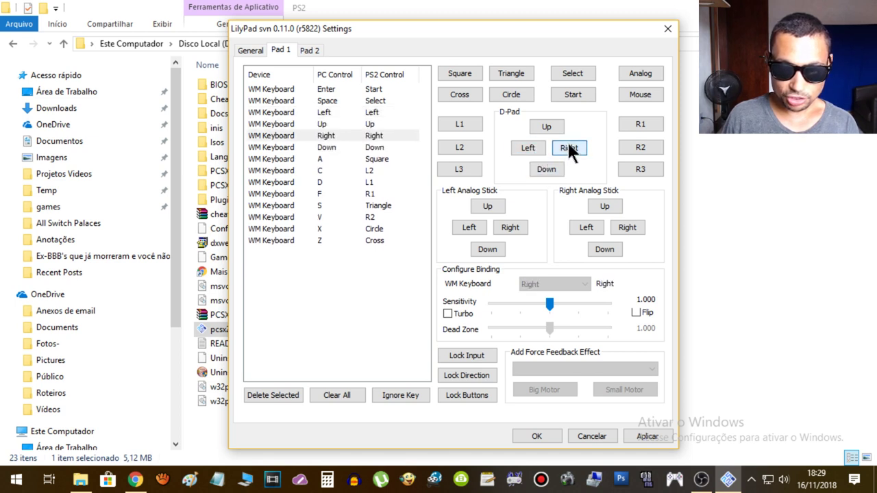
Bind the left analog stick's Up, Down, Left and Right to the matching arrow keys and apply the Pad 1 bindings.
left_click(487, 207)
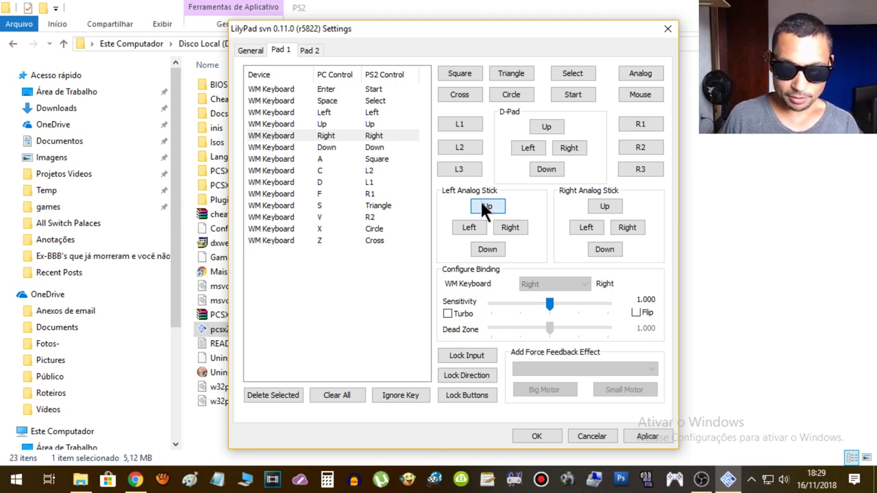
key("Up")
left_click(487, 250)
key("Down")
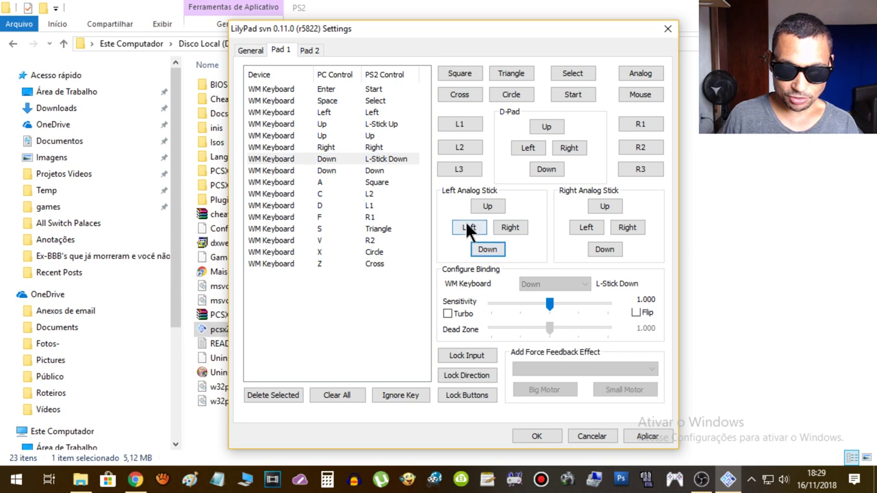
left_click(468, 227)
key("Left")
left_click(511, 228)
key("Right")
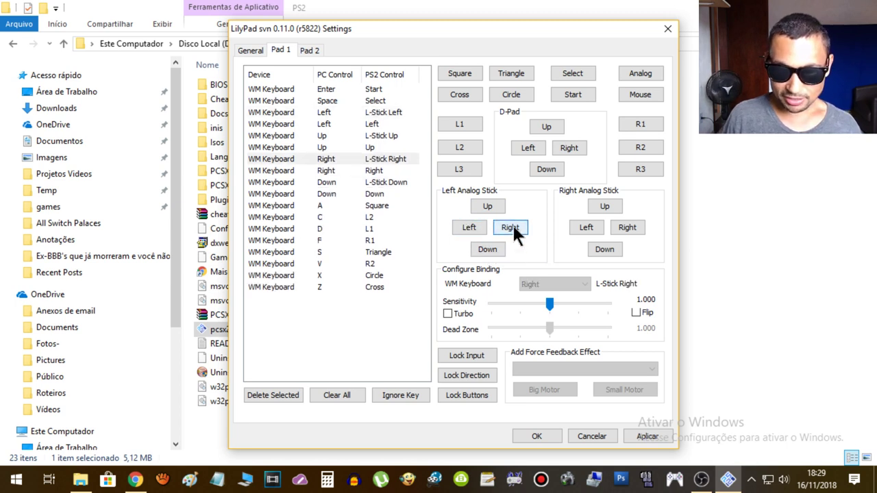
left_click(642, 429)
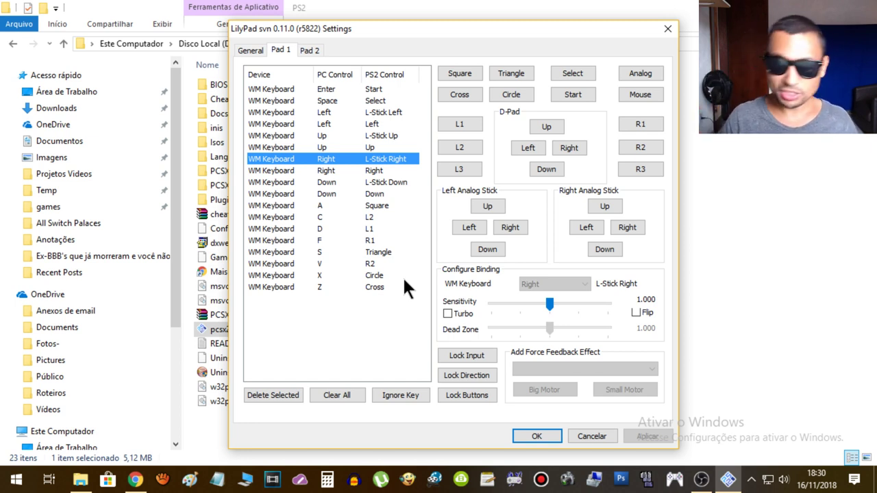
Bind Pad 1's Square, Triangle, Cross, Circle, Select and Start to gamepad buttons 3, 0, 2, 1, 8 and 9 respectively.
left_click(451, 73)
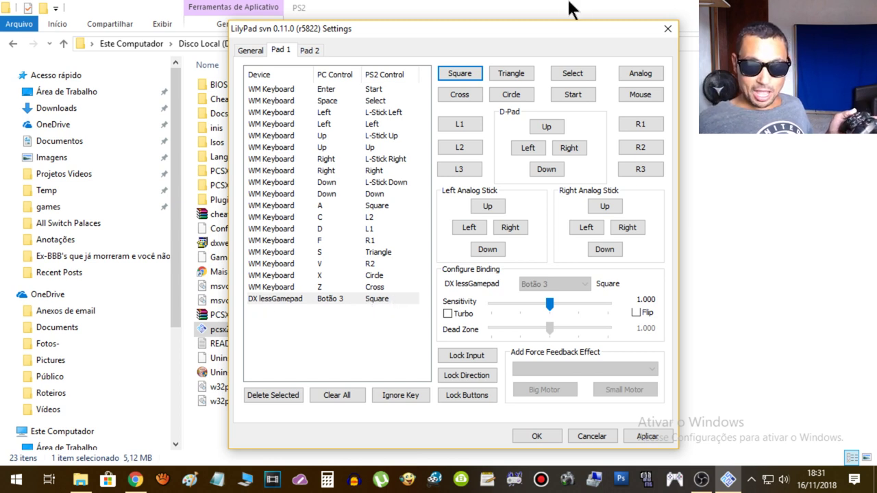
left_click(513, 69)
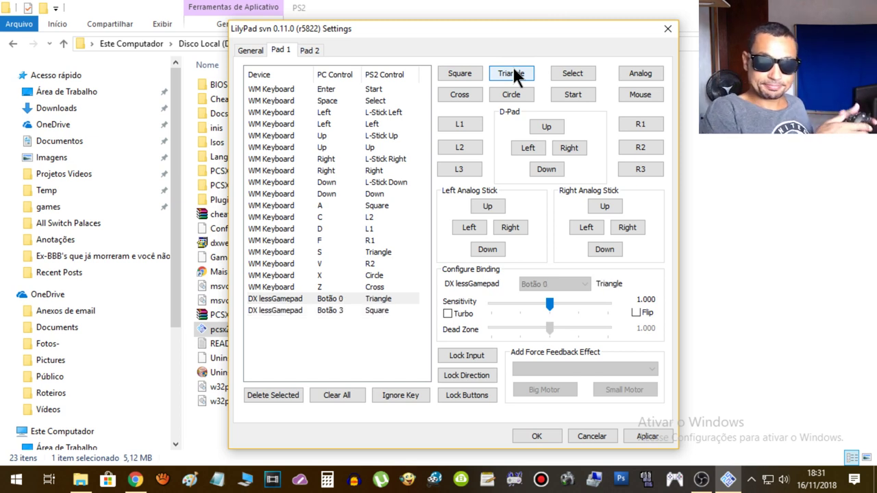
left_click(460, 95)
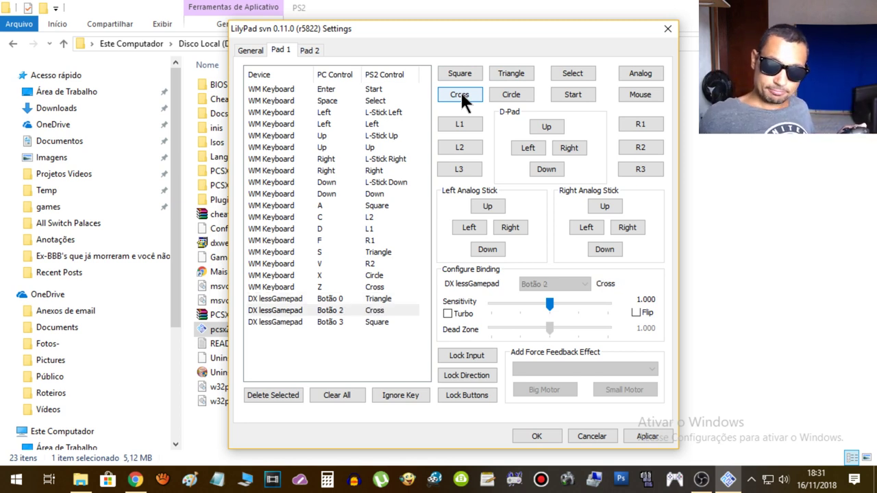
left_click(519, 88)
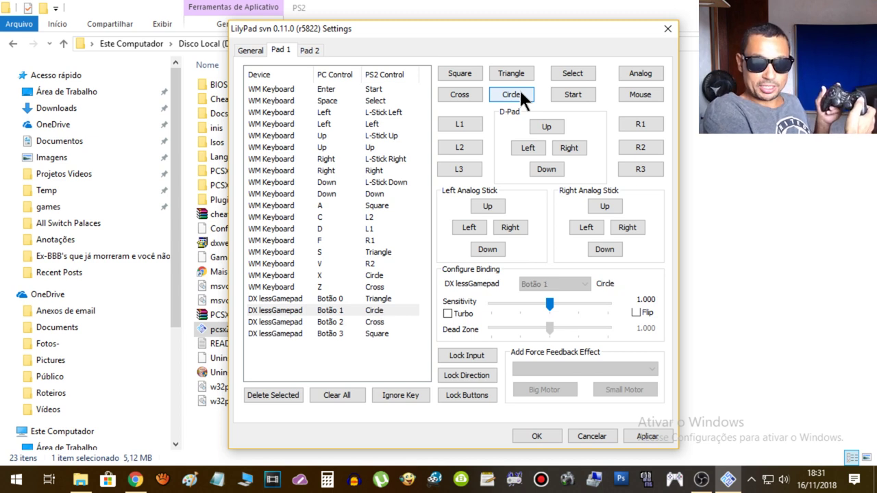
left_click(574, 73)
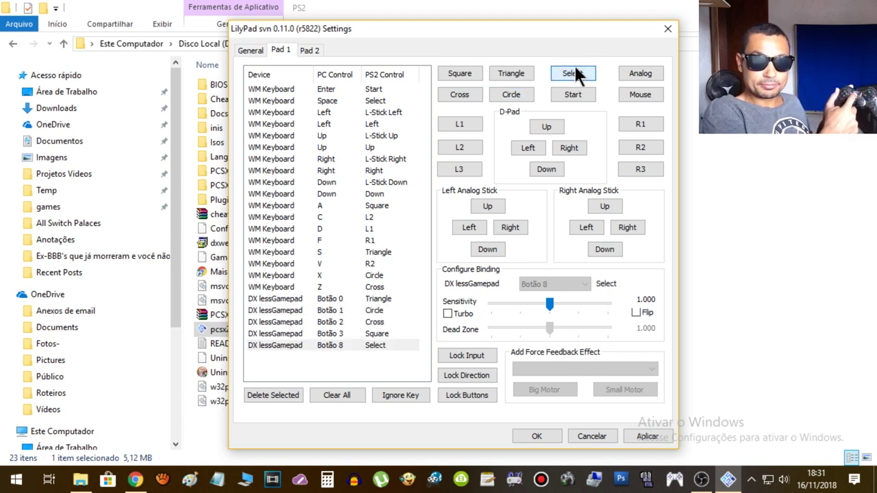
left_click(574, 90)
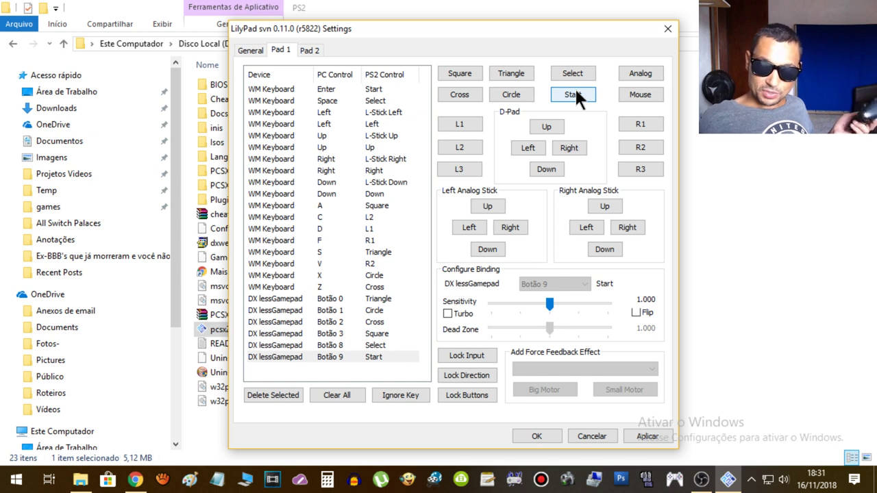
Bind Pad 1's L1 to gamepad button 4, L2 to button 6, and both R1 and R2 to button 5.
left_click(455, 120)
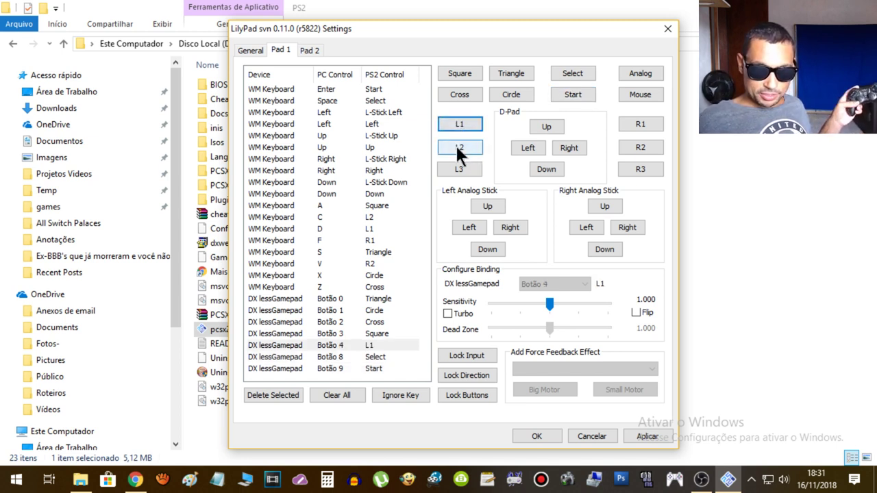
left_click(455, 144)
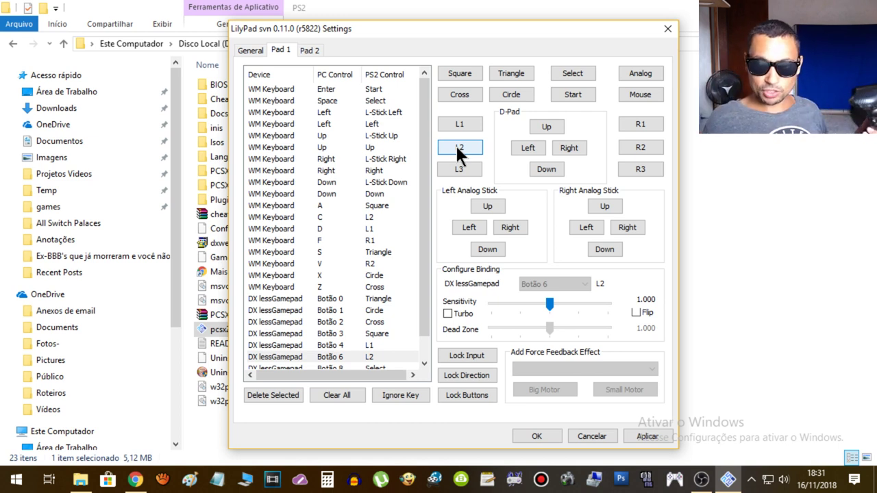
left_click(637, 117)
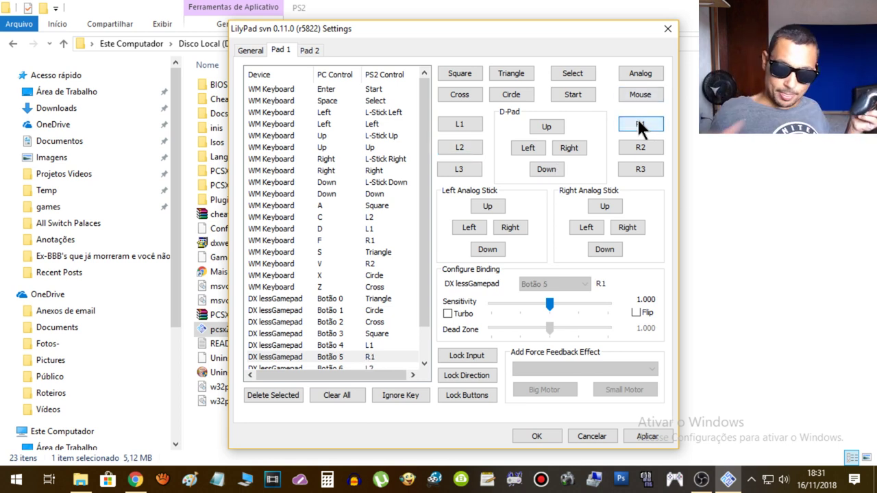
scroll(423, 259, "down", 1)
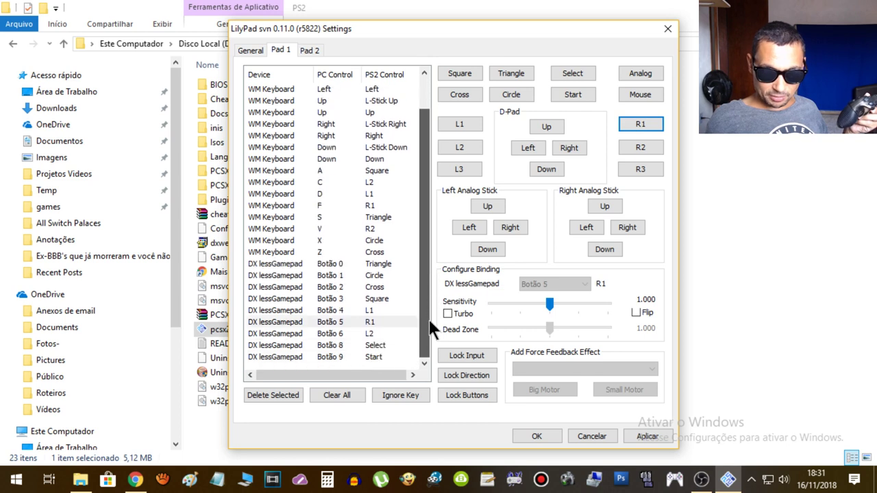
left_click(632, 146)
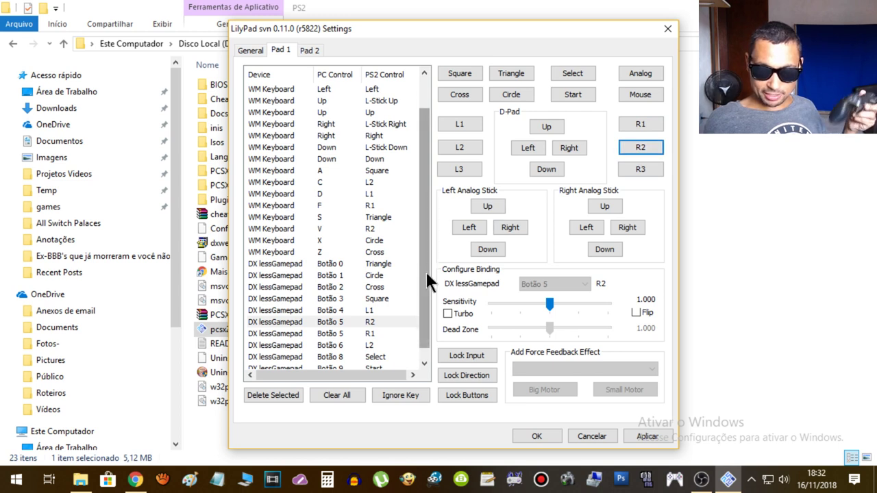
scroll(425, 270, "down", 1)
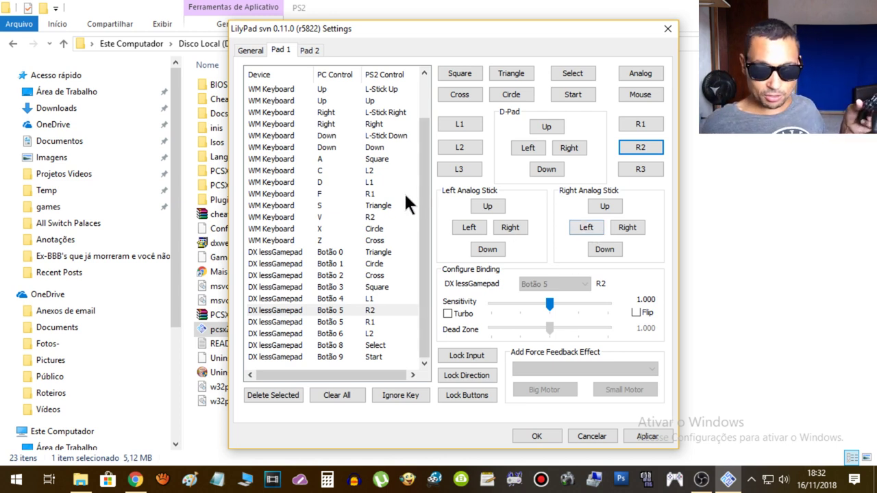
Bind the left analog stick to the gamepad axes: Up to Y-, Left to X-, Right to X+ and Down to Y+.
left_click(485, 205)
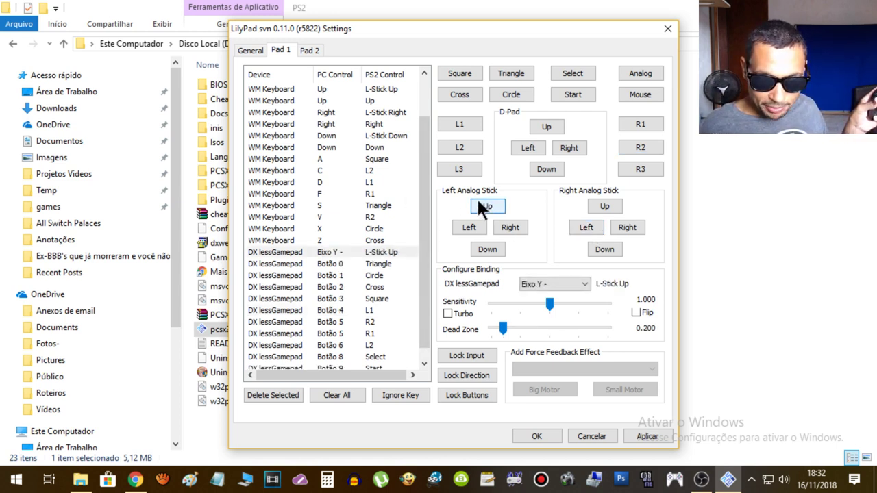
left_click(472, 226)
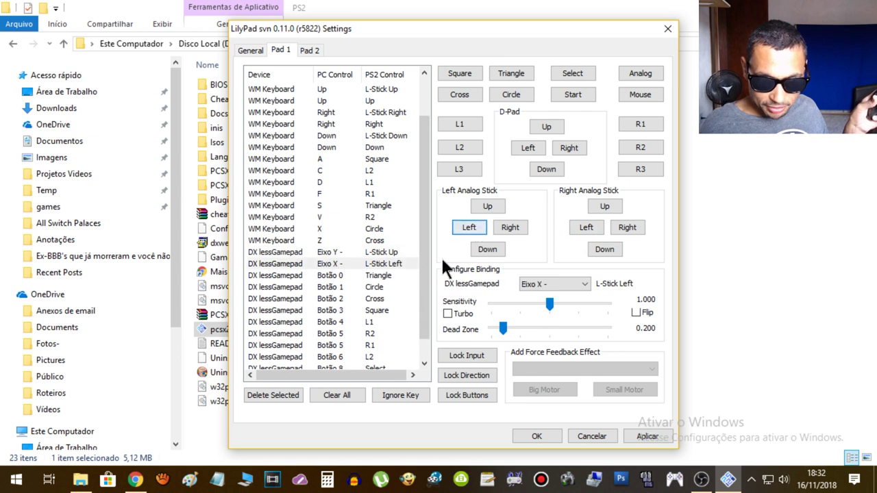
scroll(422, 287, "down", 1)
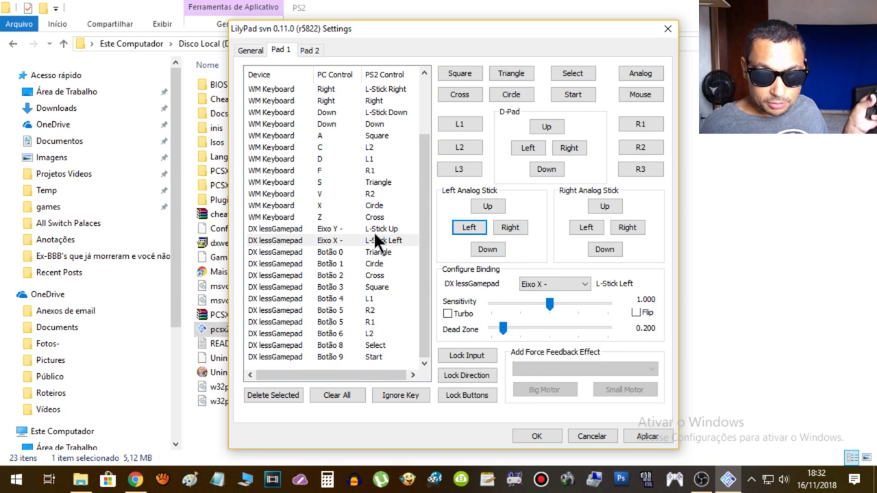
left_click(511, 228)
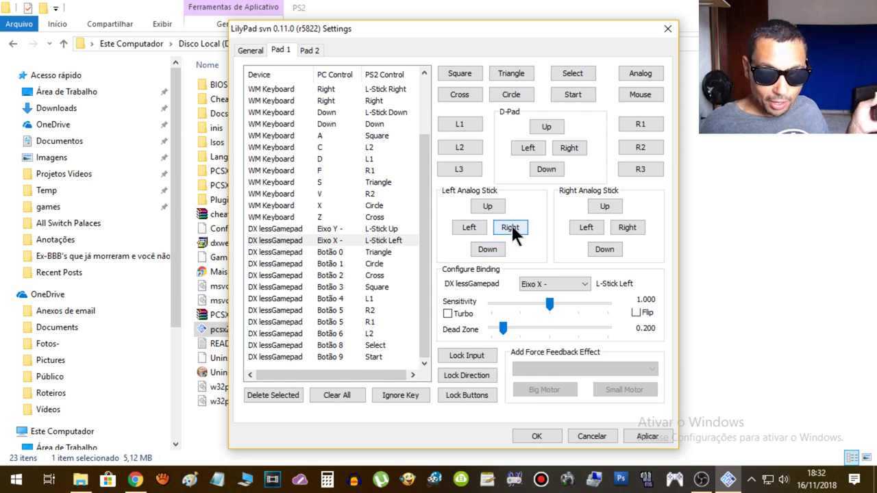
left_click(484, 248)
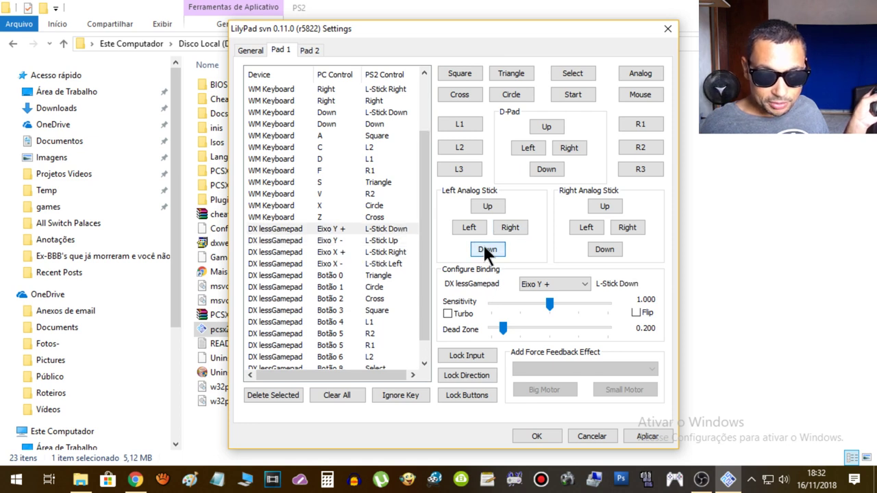
Bind the right analog stick's Up to gamepad button 0, Left and Right to 3 and Down to 2, then save the settings.
left_click(603, 207)
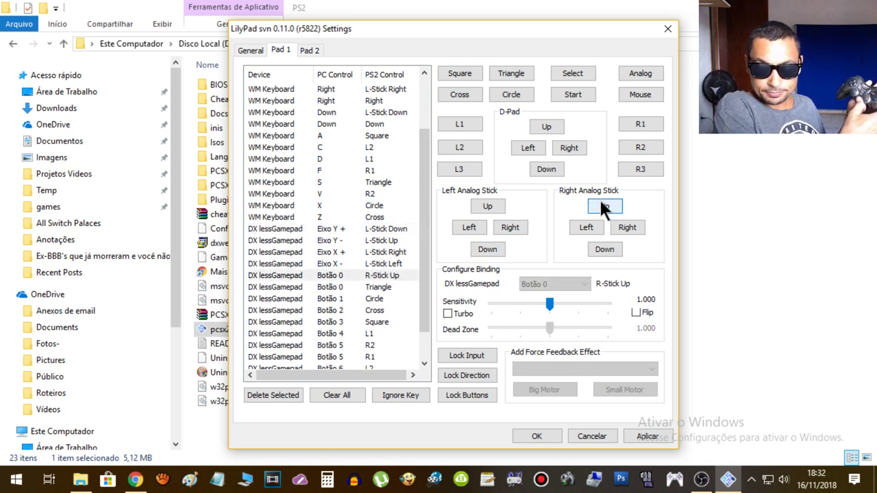
left_click(589, 228)
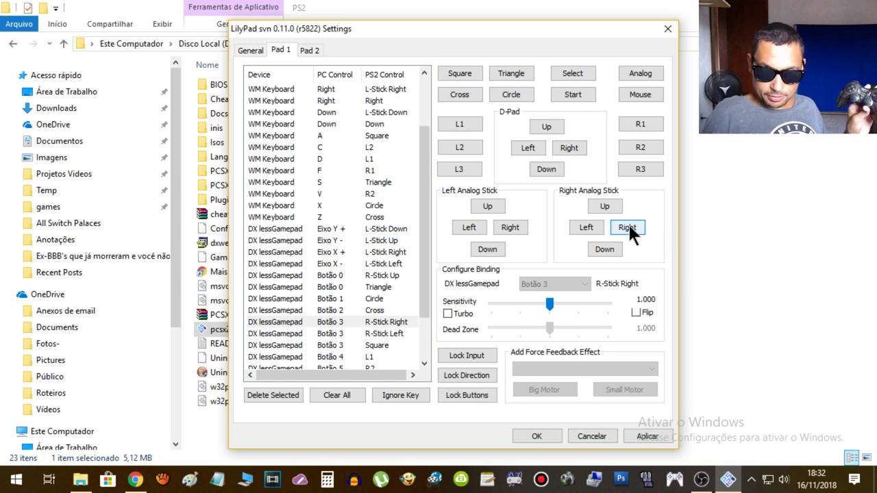
left_click(598, 250)
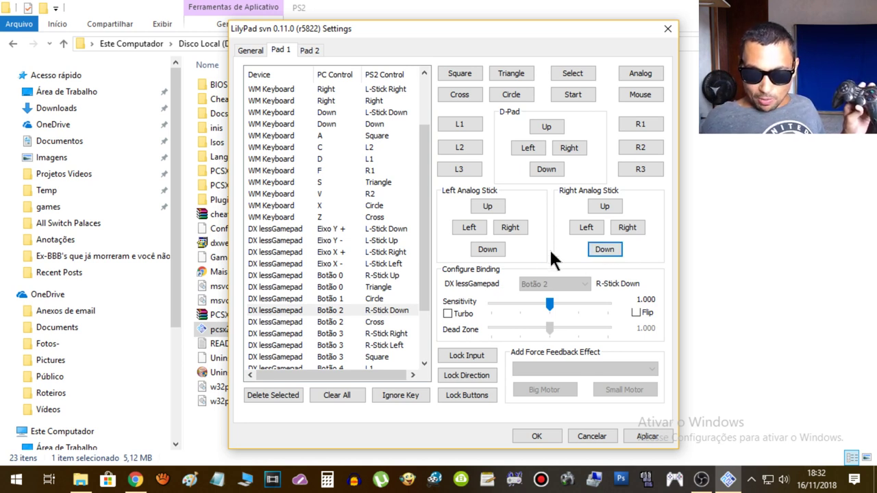
left_click(649, 435)
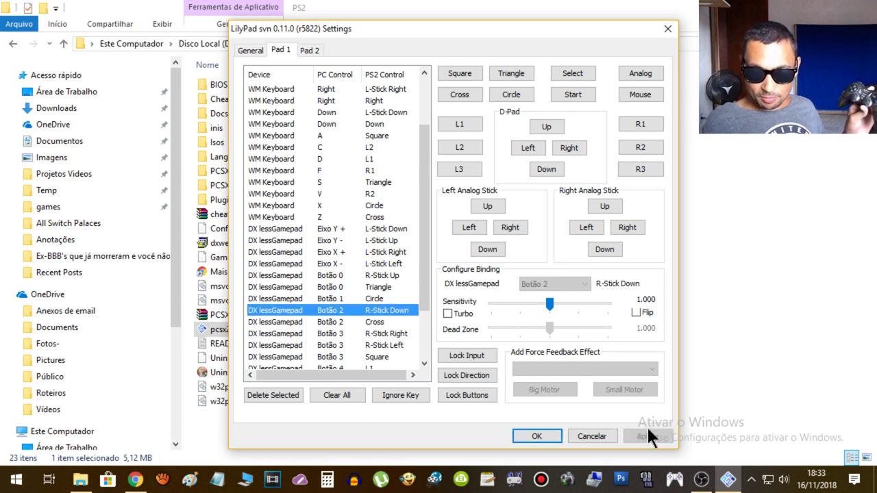
left_click(533, 434)
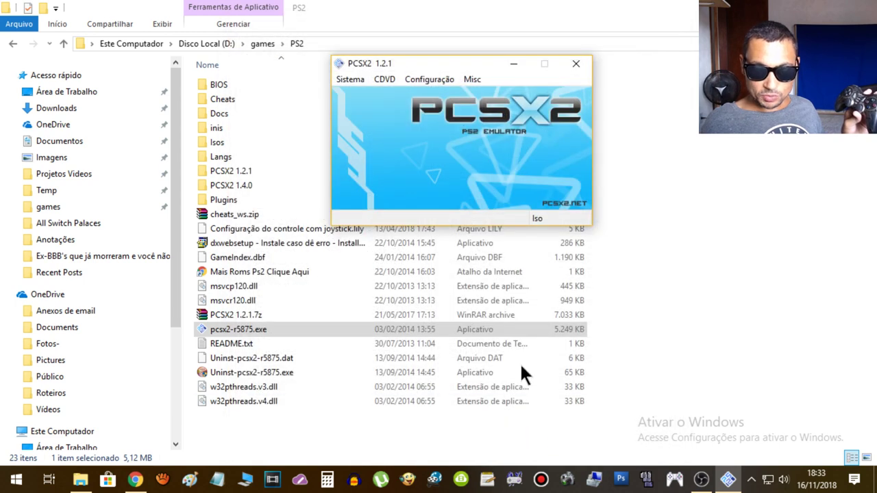
Boot the game with the fast CDVD load and move its window fully into view.
left_click_drag(409, 68, 345, 61)
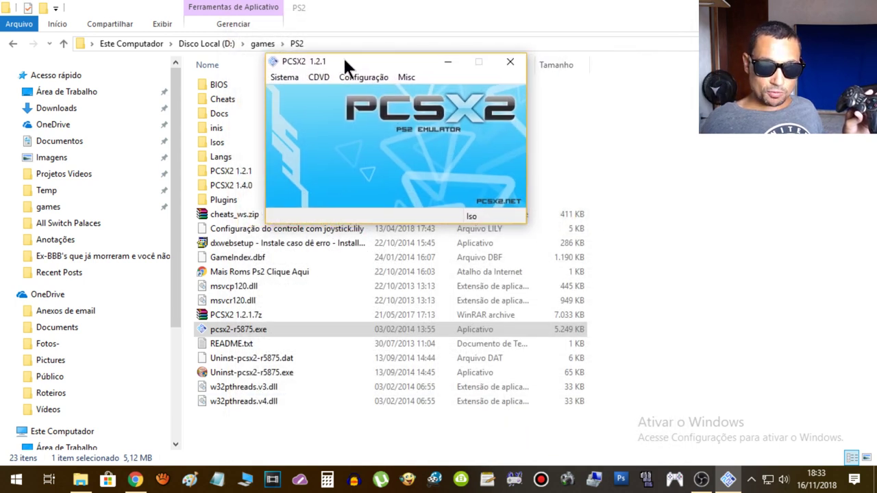
left_click(284, 77)
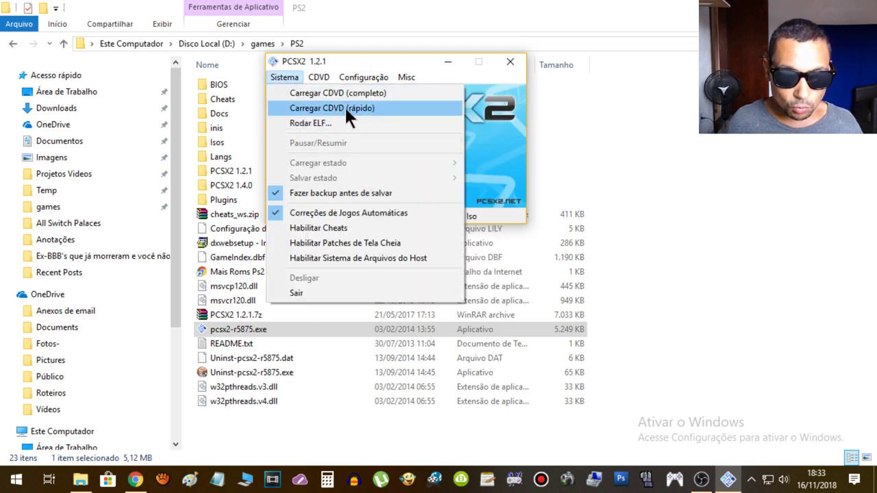
left_click(381, 109)
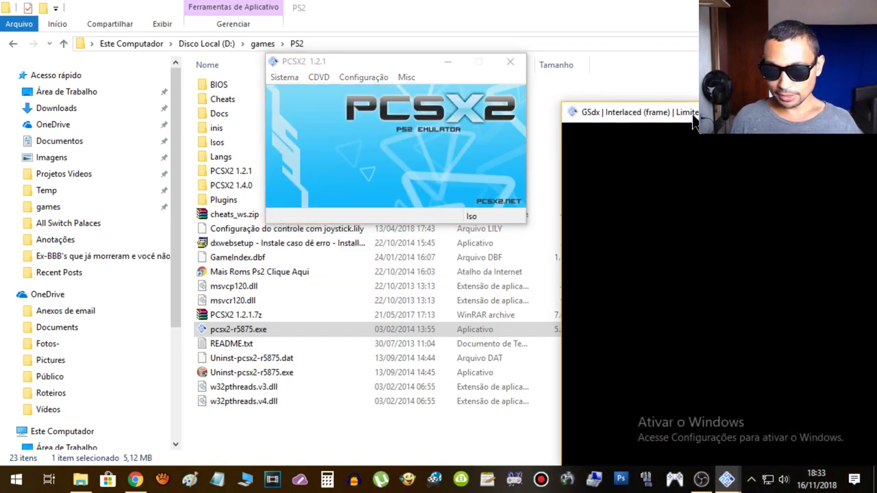
left_click_drag(693, 116, 347, 26)
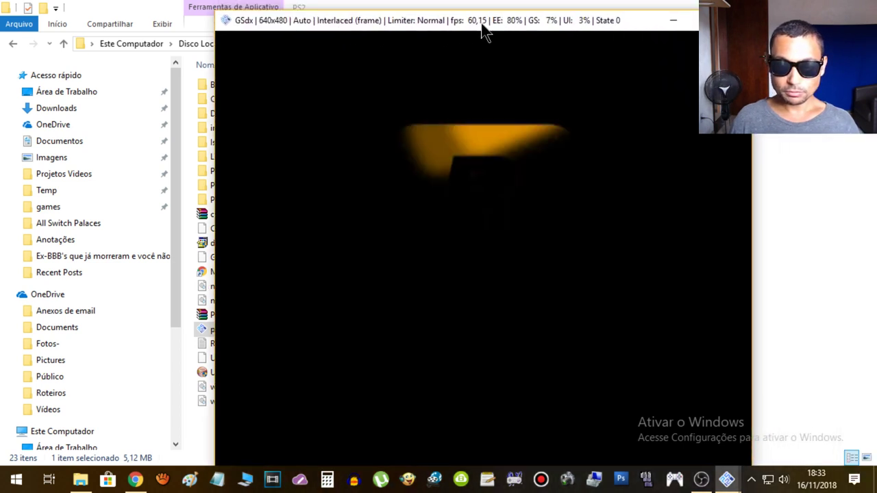
left_click_drag(470, 32, 529, 33)
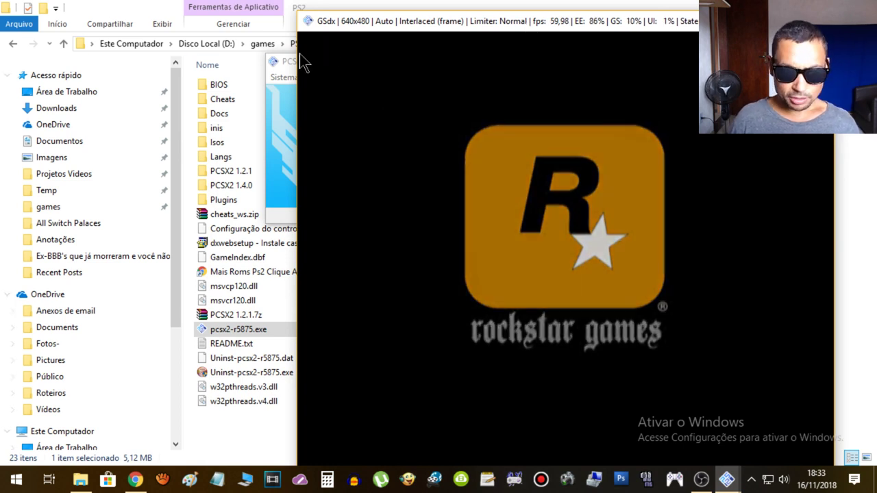
Move the emulator's main window clear of the game and load the saved state from slot 1.
left_click_drag(290, 61, 55, 42)
left_click(55, 63)
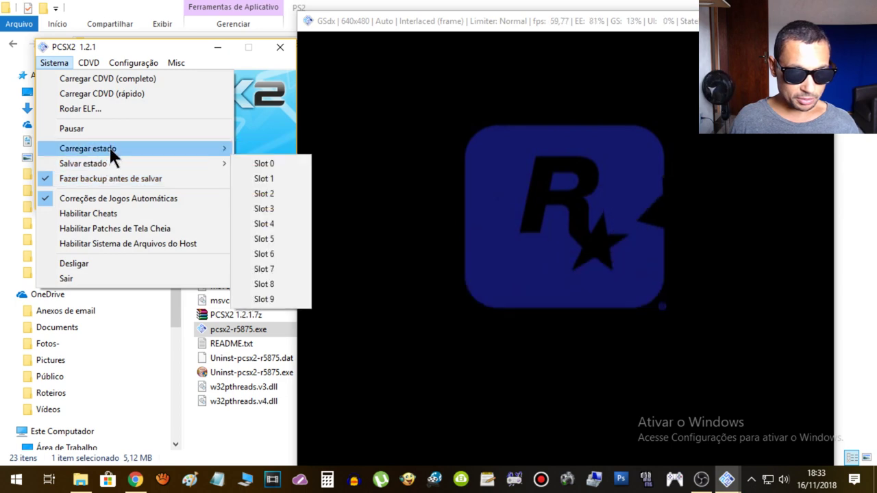
mouse_move(112, 146)
left_click(267, 177)
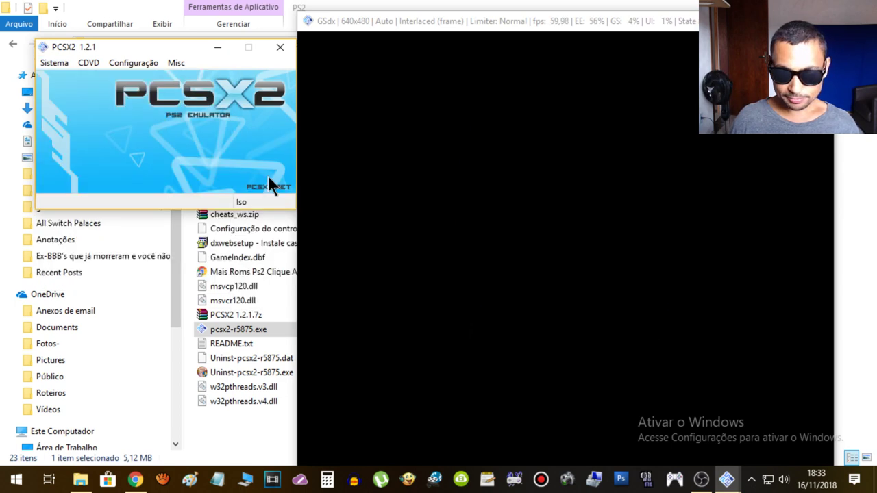
Test the configured controls in the running game and suspend it.
left_click(584, 194)
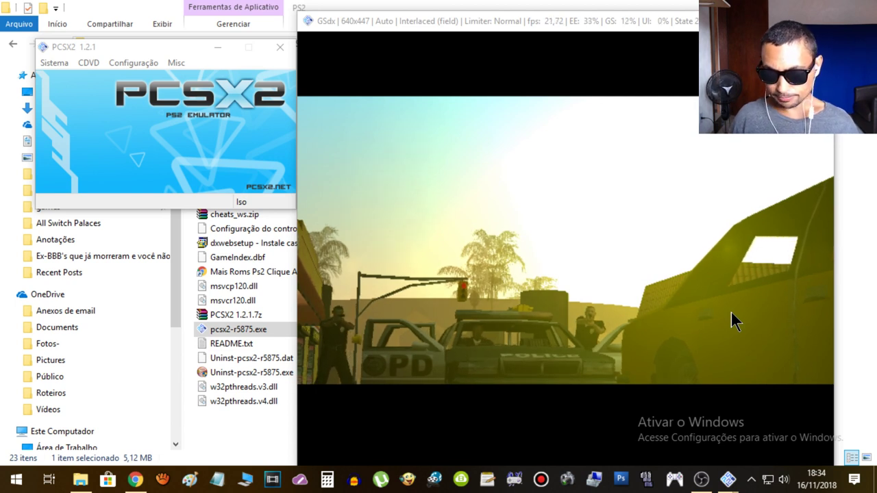
left_click(566, 268)
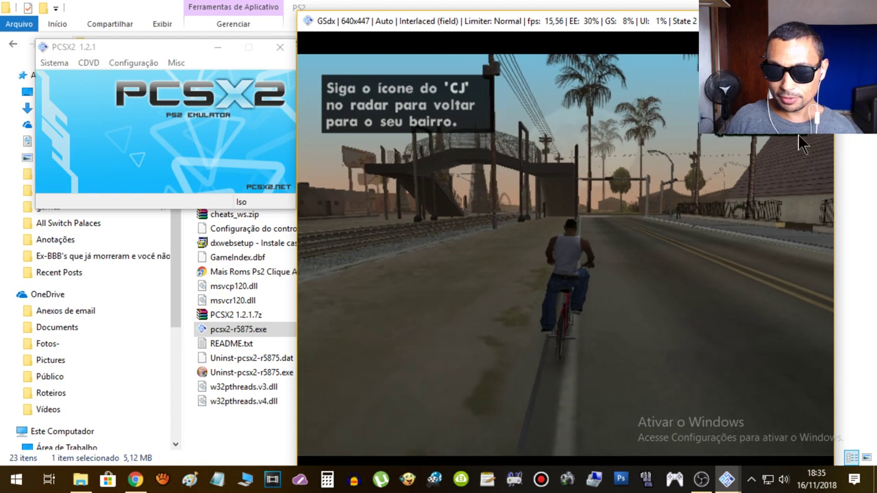
key("Escape")
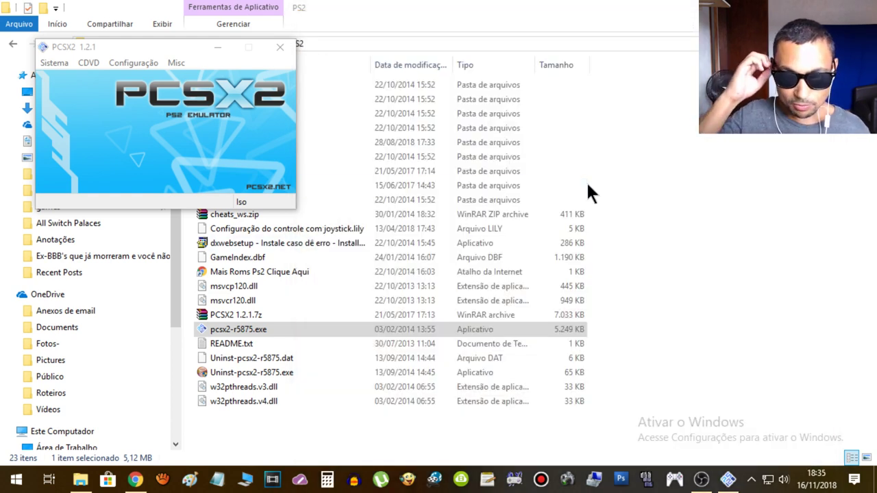